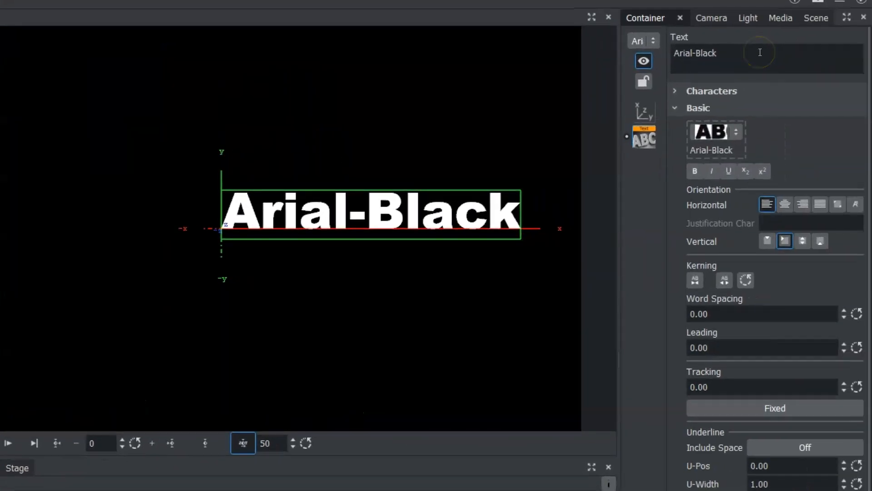
- Replace the text object's content "Arial-Black" with "text 1"
{"action": "left_click", "coordinate": [755, 53]}
{"action": "left_click", "coordinate": [698, 91]}
{"action": "left_click", "coordinate": [672, 107]}
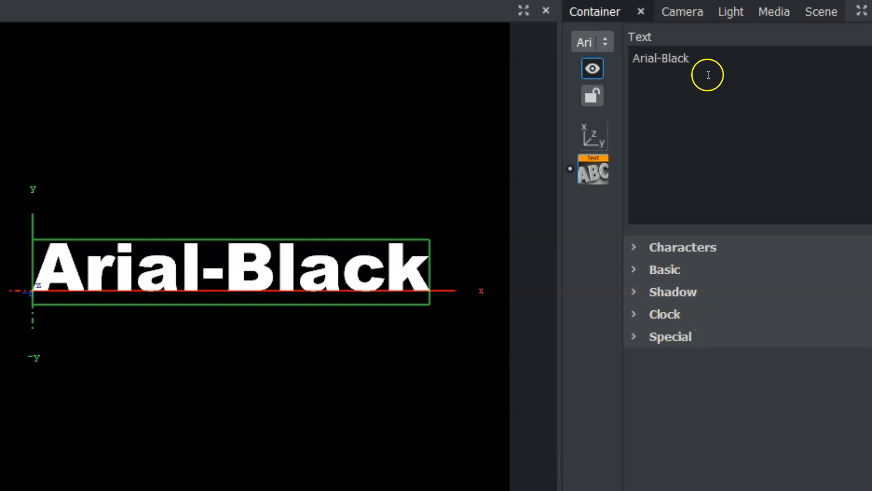
{"action": "left_click_drag", "start_coordinate": [703, 59], "coordinate": [600, 64]}
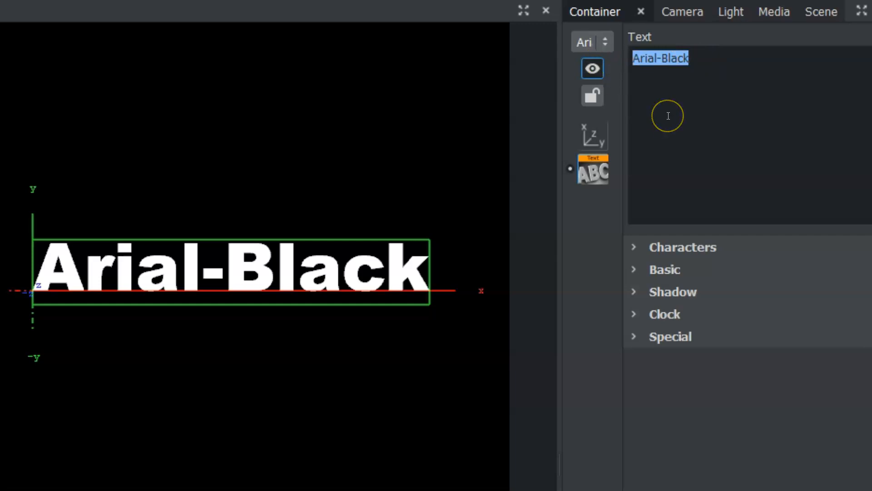
{"action": "type", "text": "text 1"}
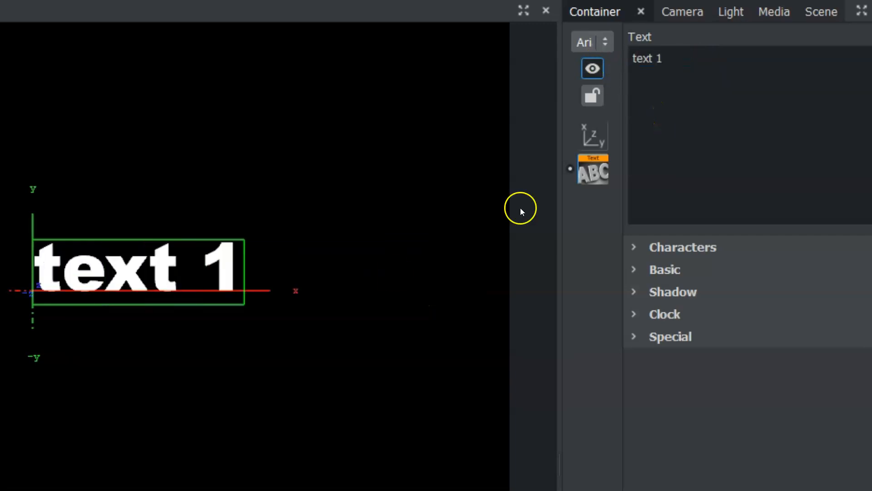
- Add a second line reading "text 2" below "text 1", editing the text directly in the scene
{"action": "left_click", "coordinate": [168, 280]}
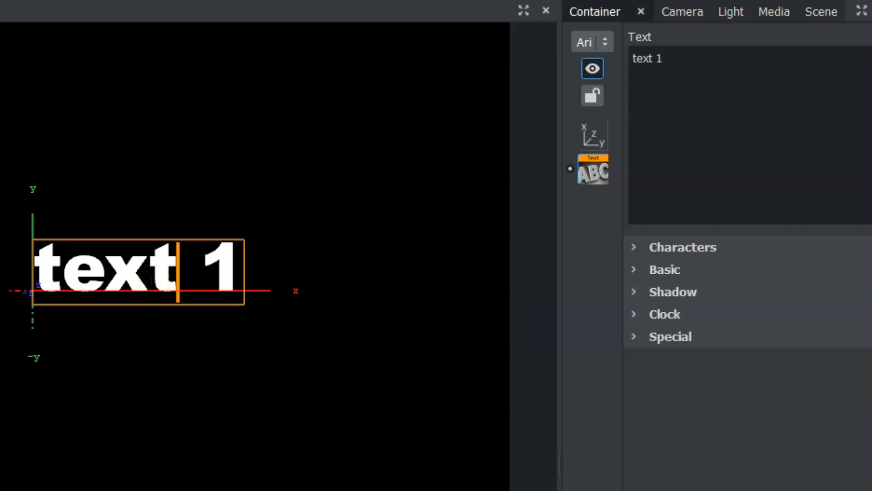
{"action": "key", "text": "Right"}
{"action": "key", "text": "Right"}
{"action": "key", "text": "Return"}
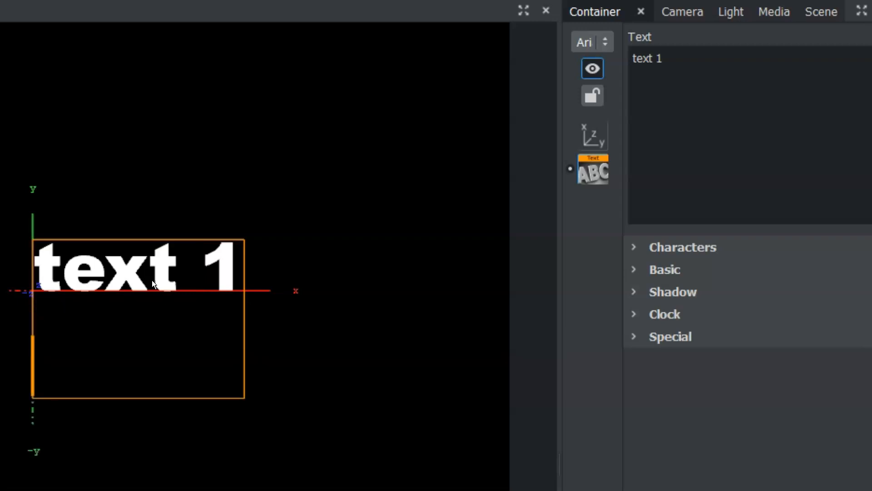
{"action": "type", "text": "text 2"}
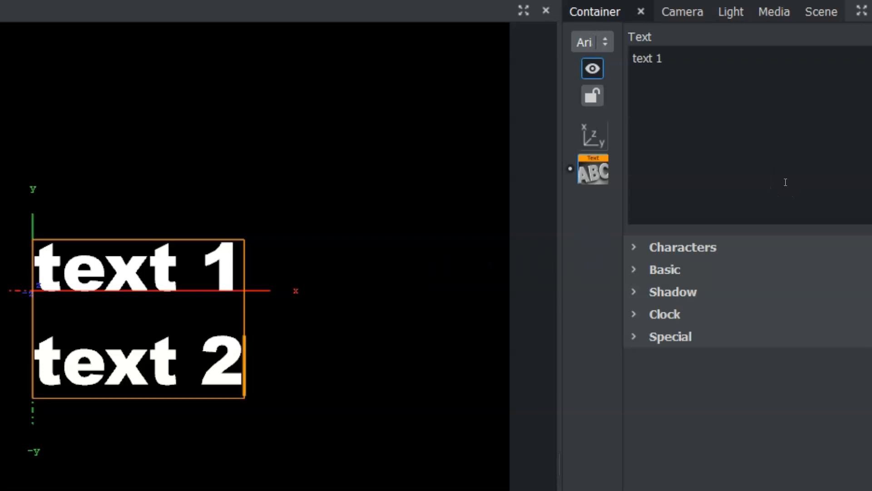
- Scale the text container to 0.94 on all axes with locked scaling, and return to its text properties
{"action": "left_click", "coordinate": [593, 136]}
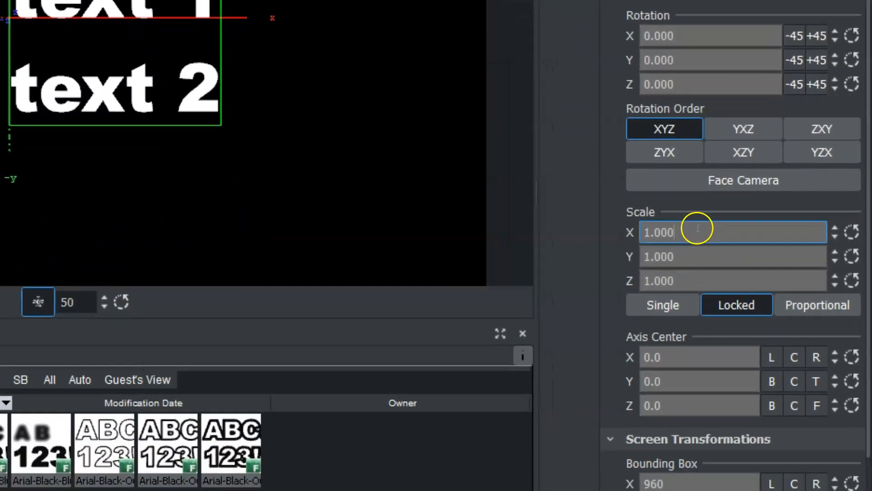
{"action": "mouse_move", "coordinate": [697, 229]}
{"action": "left_mouse_down"}
{"action": "mouse_move", "coordinate": [663, 232]}
{"action": "mouse_move", "coordinate": [697, 220]}
{"action": "left_mouse_up"}
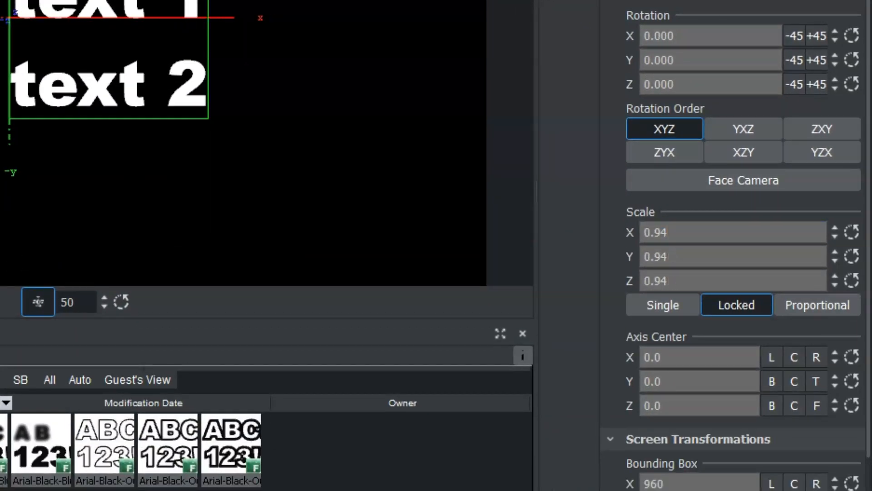
{"action": "left_click", "coordinate": [576, 105]}
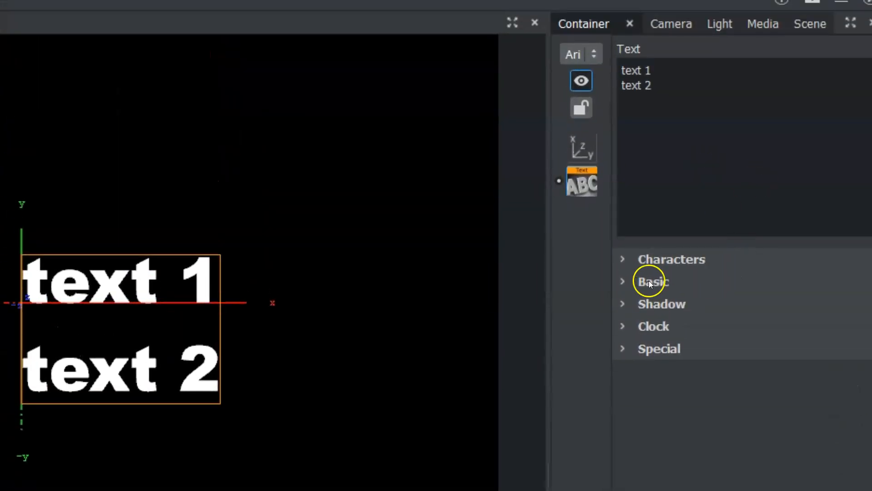
- Try the Arial-Black-Blur-1 font on the text, and restore the Arial-Black font
{"action": "left_click", "coordinate": [622, 281]}
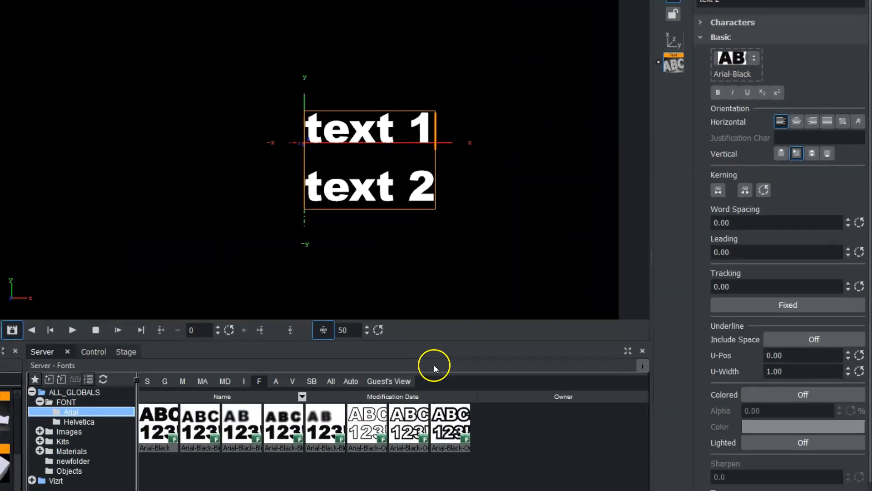
{"action": "left_click_drag", "start_coordinate": [289, 437], "coordinate": [732, 58]}
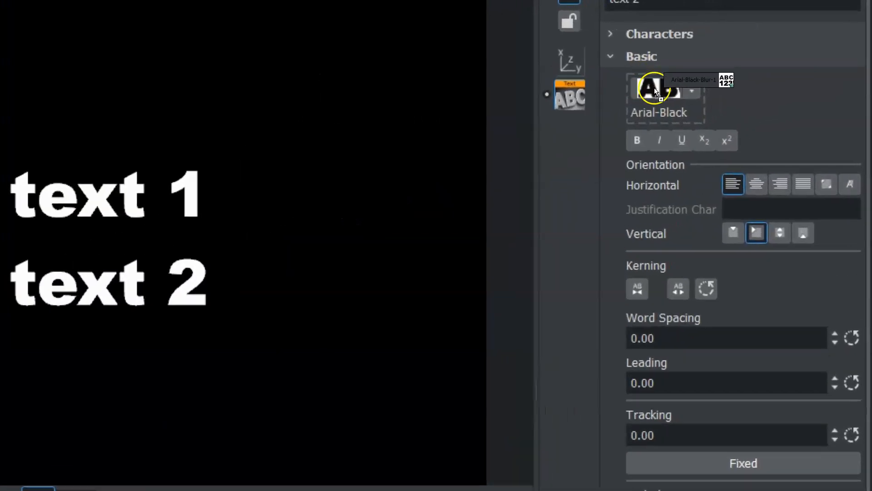
{"action": "left_click_drag", "start_coordinate": [655, 91], "coordinate": [655, 92]}
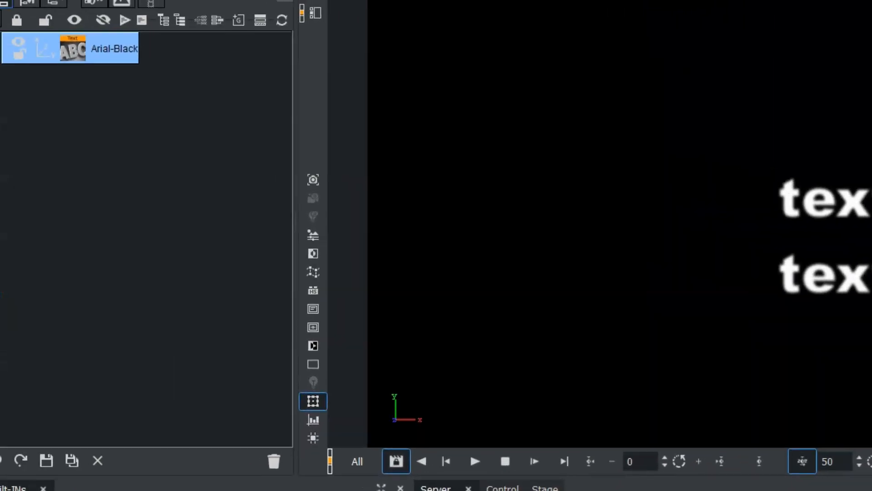
{"action": "left_click_drag", "start_coordinate": [130, 176], "coordinate": [92, 54]}
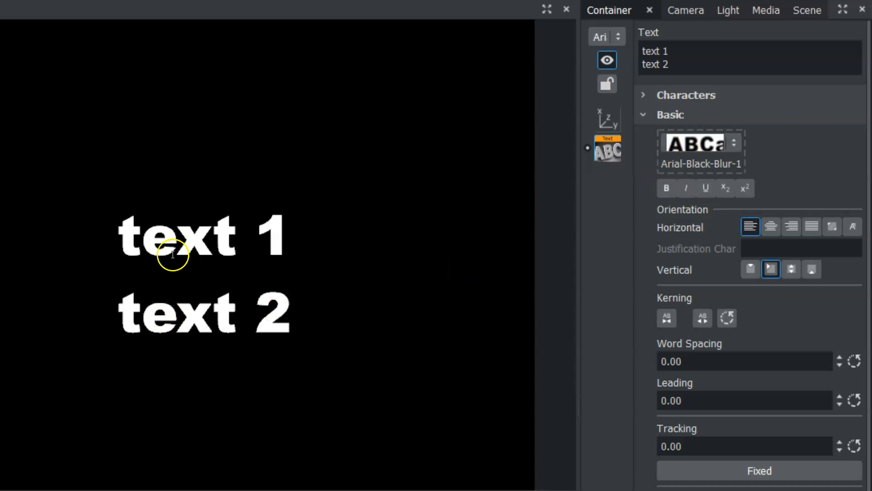
- Select the first line "text 1" and make it bold, italic and underlined
{"action": "left_click", "coordinate": [129, 242]}
{"action": "left_click_drag", "start_coordinate": [132, 241], "coordinate": [284, 232]}
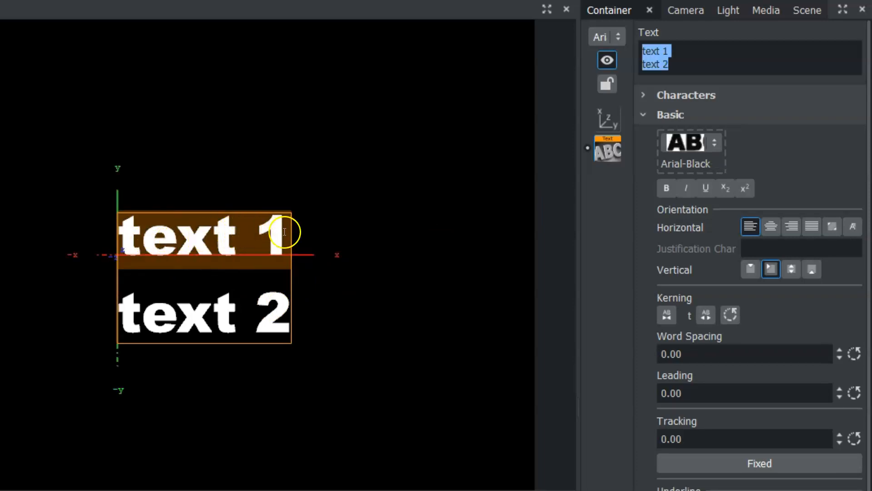
{"action": "left_click", "coordinate": [666, 188]}
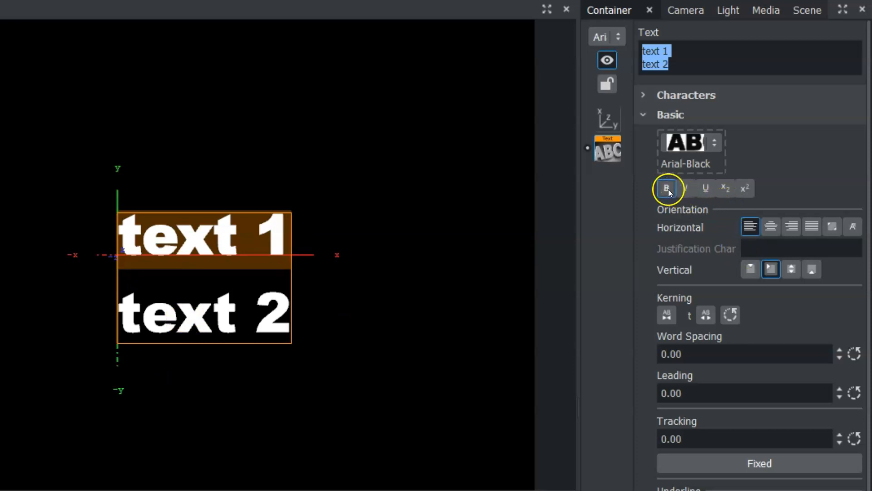
{"action": "left_click", "coordinate": [686, 189]}
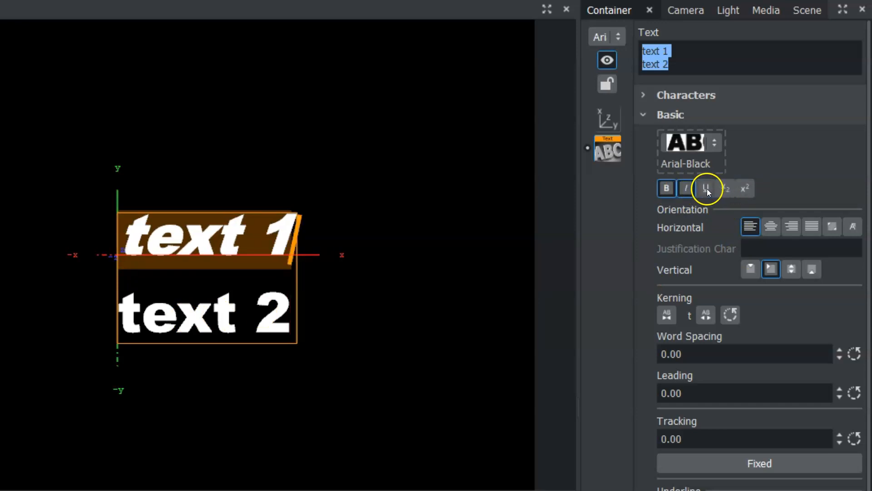
{"action": "left_click", "coordinate": [705, 189]}
- Try subscript and superscript on the selected first line, and switch both off again
{"action": "left_click", "coordinate": [724, 190]}
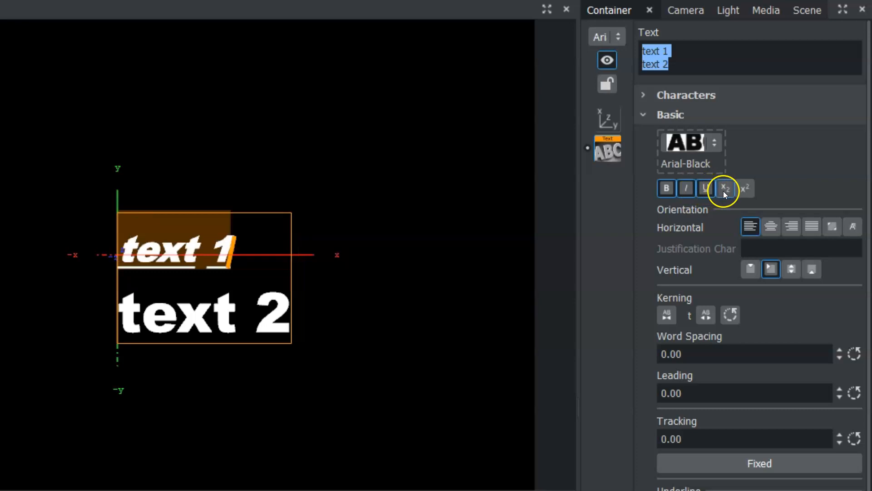
{"action": "left_click", "coordinate": [741, 187]}
{"action": "left_click", "coordinate": [738, 187]}
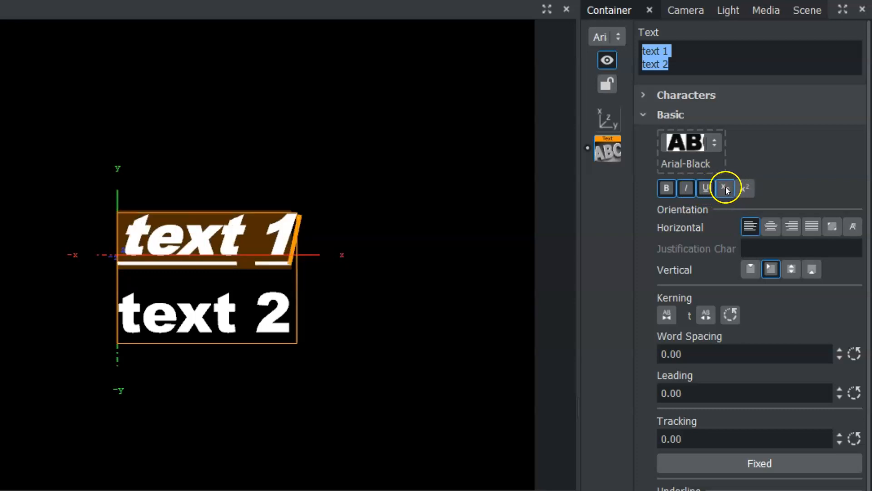
- Remove bold and italic from the first line, leaving only underline on
{"action": "left_click", "coordinate": [707, 188]}
{"action": "left_click", "coordinate": [686, 188]}
{"action": "left_click", "coordinate": [667, 188]}
{"action": "left_click", "coordinate": [706, 188]}
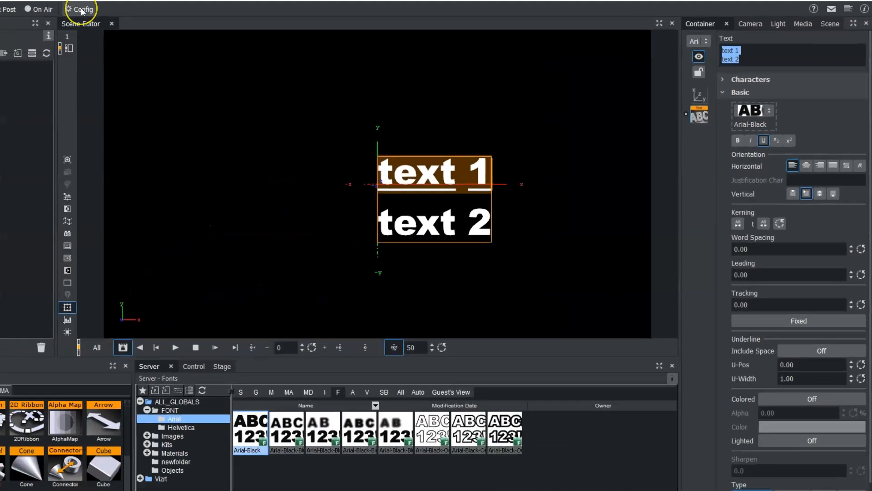
- Review the default text orientation settings under Font/Text Options in the configuration, and return to the Default workspace
{"action": "left_click", "coordinate": [75, 9]}
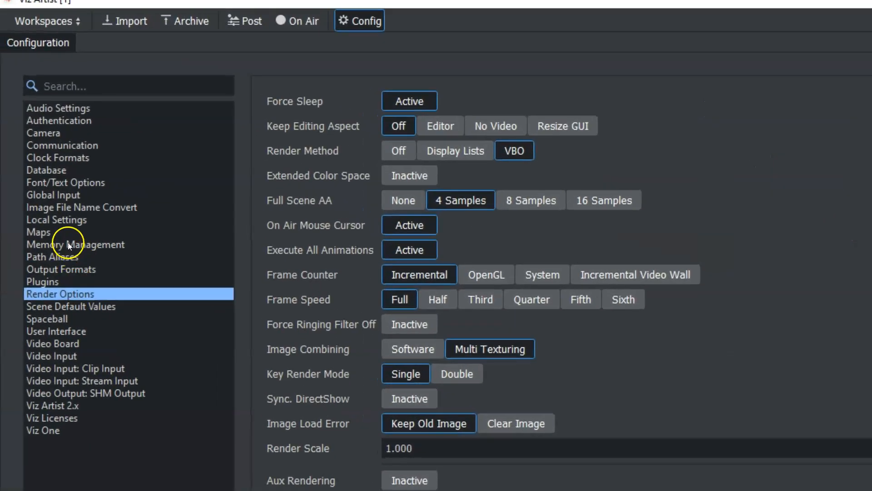
{"action": "left_click", "coordinate": [66, 183]}
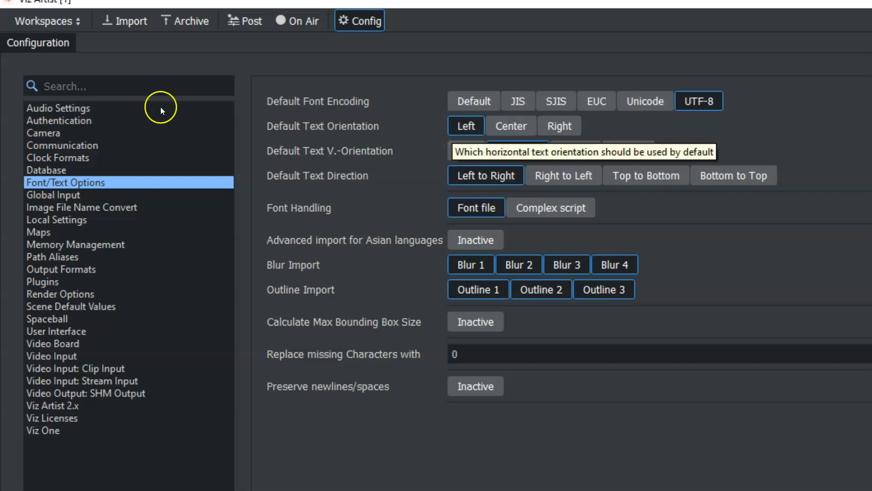
{"action": "left_click", "coordinate": [62, 23]}
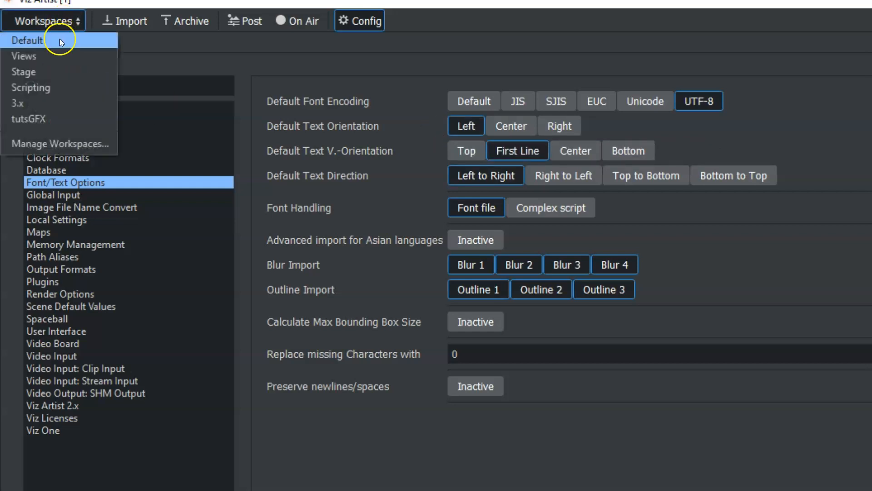
{"action": "left_click", "coordinate": [59, 40]}
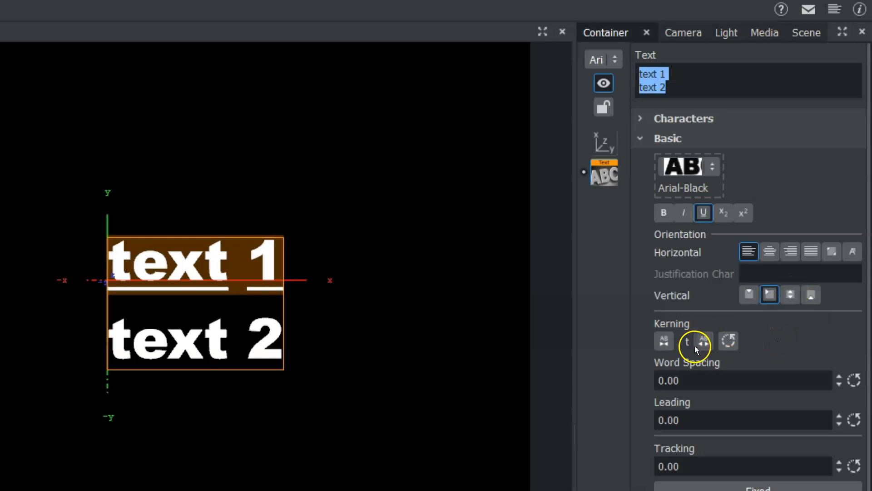
- Reselect the whole first line "text 1" and set its word spacing to 1.4
{"action": "left_click", "coordinate": [230, 273]}
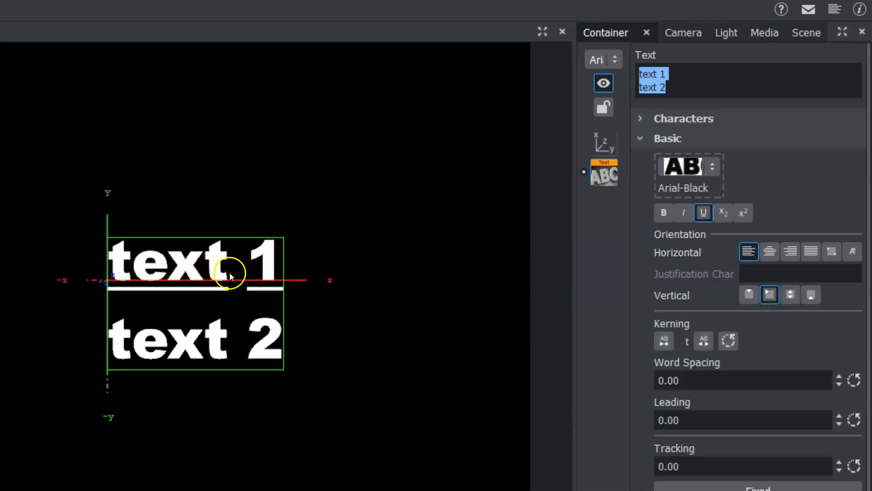
{"action": "left_click", "coordinate": [192, 274]}
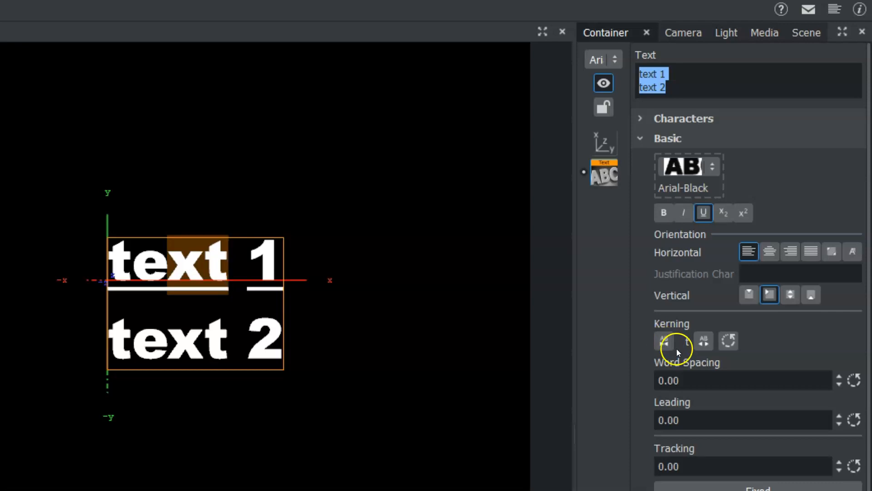
{"action": "left_click", "coordinate": [282, 268]}
{"action": "left_click_drag", "start_coordinate": [282, 267], "coordinate": [102, 274]}
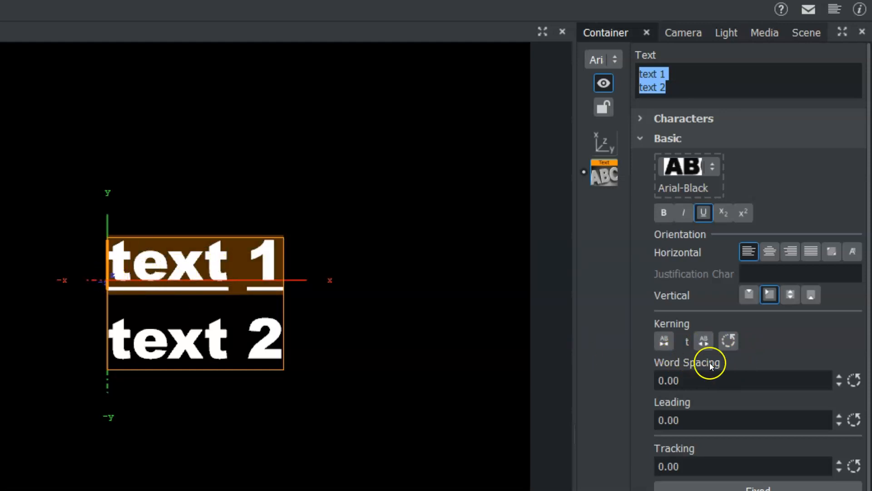
{"action": "mouse_move", "coordinate": [673, 377]}
{"action": "left_mouse_down"}
{"action": "mouse_move", "coordinate": [659, 373]}
{"action": "mouse_move", "coordinate": [756, 374]}
{"action": "mouse_move", "coordinate": [623, 380]}
{"action": "mouse_move", "coordinate": [696, 381]}
{"action": "mouse_move", "coordinate": [684, 383]}
{"action": "left_mouse_up"}
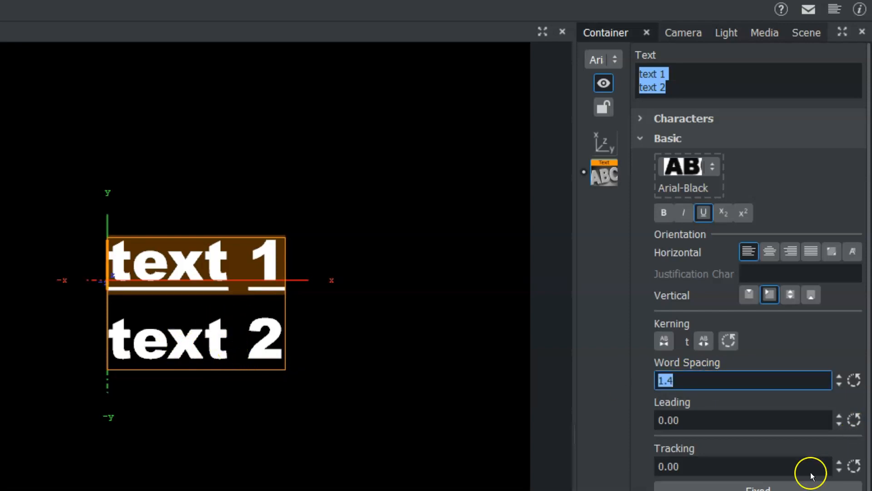
- Set the text's leading to -5.2 and its tracking to -0.2
{"action": "left_click_drag", "start_coordinate": [694, 422], "coordinate": [658, 427]}
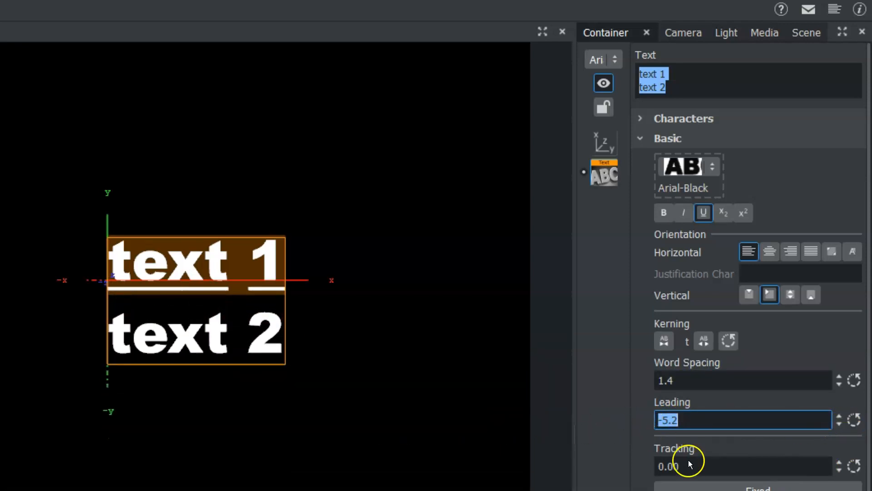
{"action": "left_click_drag", "start_coordinate": [694, 465], "coordinate": [663, 465]}
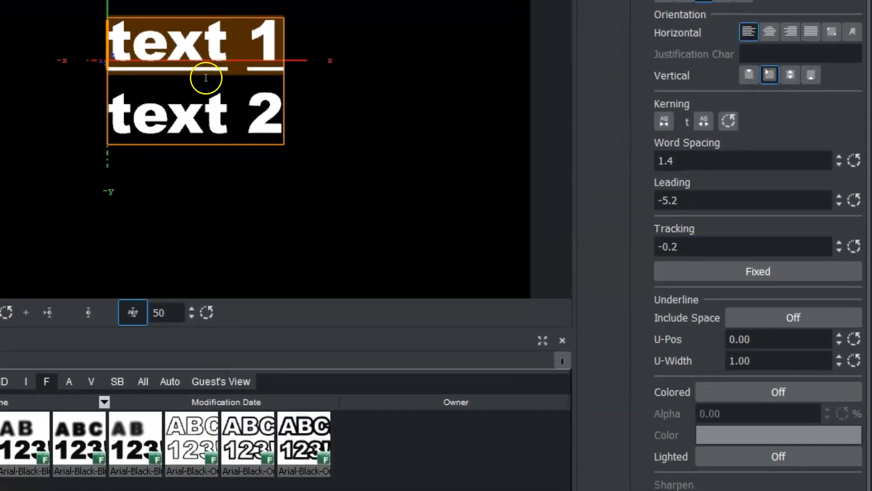
{"action": "left_click", "coordinate": [686, 249]}
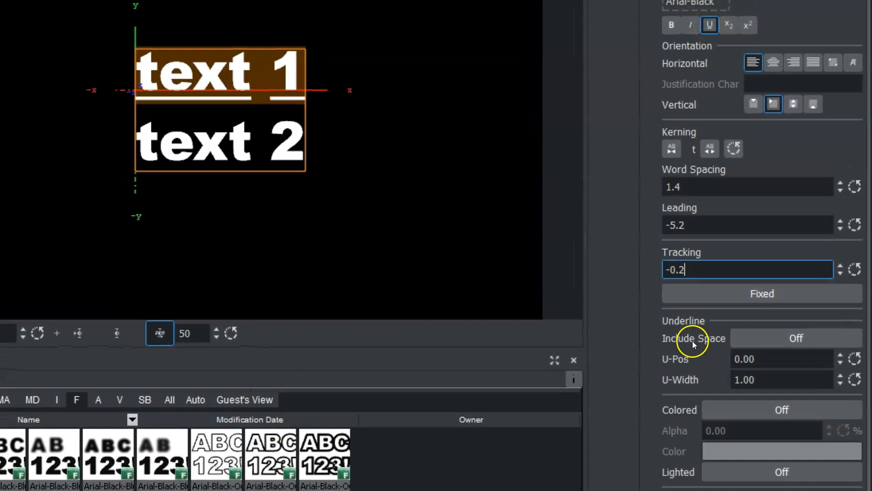
- Include spaces in the first line's underline, and set the underline position to -9.2 and its width to 4.00
{"action": "left_click", "coordinate": [754, 339]}
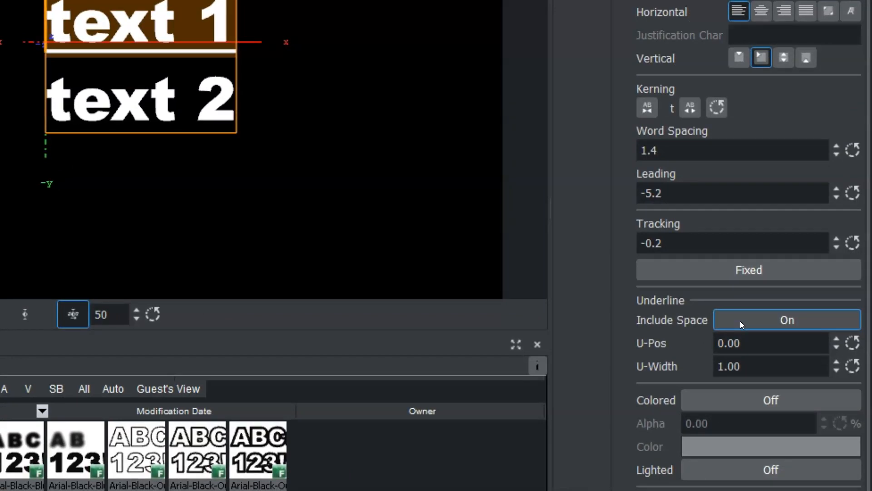
{"action": "left_click_drag", "start_coordinate": [746, 343], "coordinate": [752, 364]}
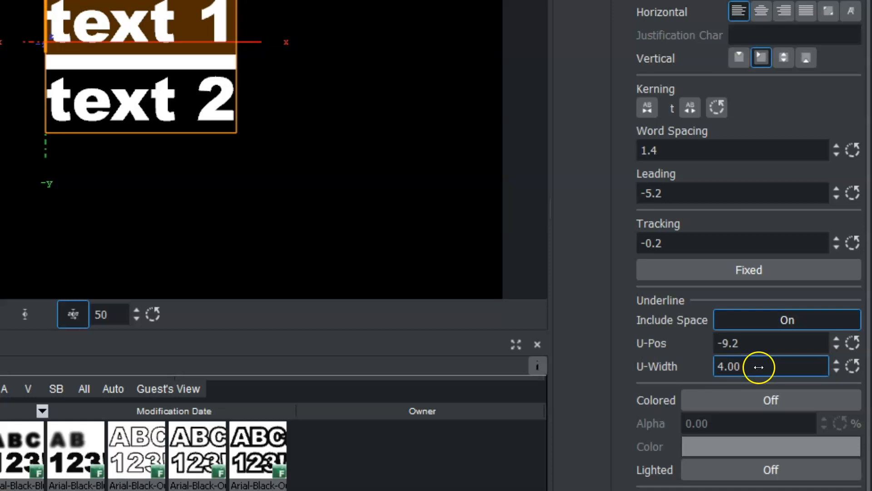
- Turn on character coloring for the selected first line and color it red
{"action": "left_click", "coordinate": [709, 400]}
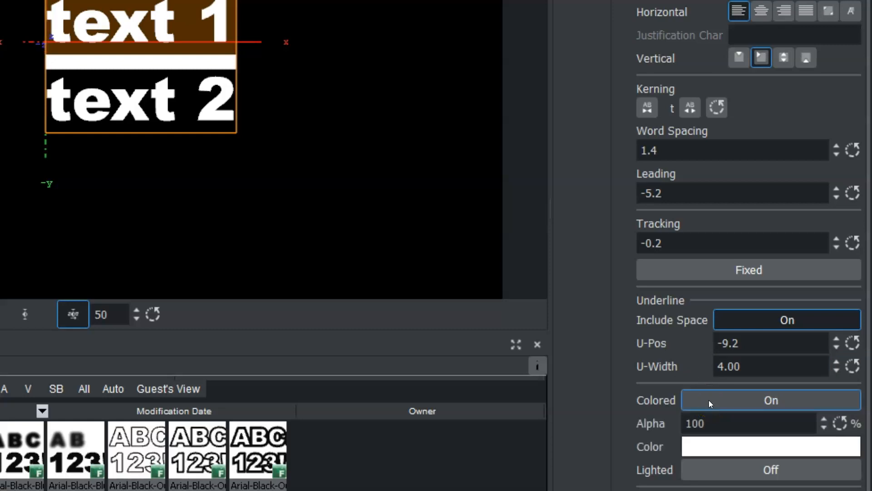
{"action": "left_click", "coordinate": [711, 447]}
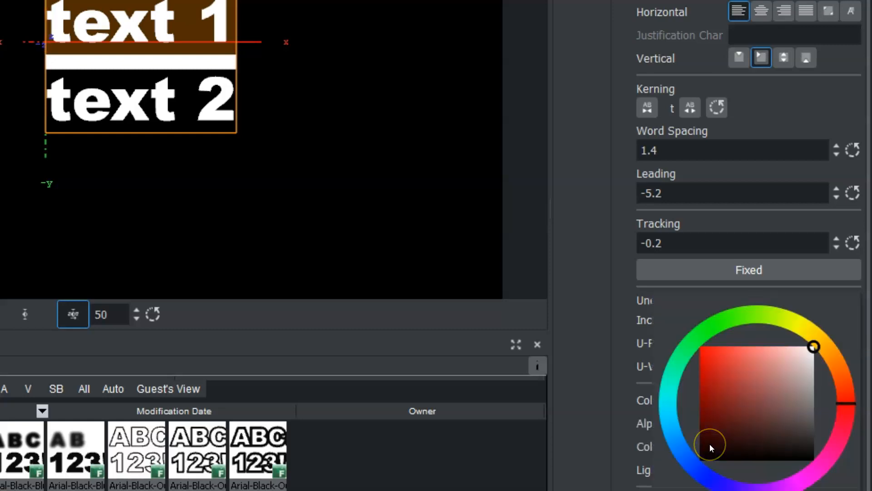
{"action": "left_click", "coordinate": [693, 345]}
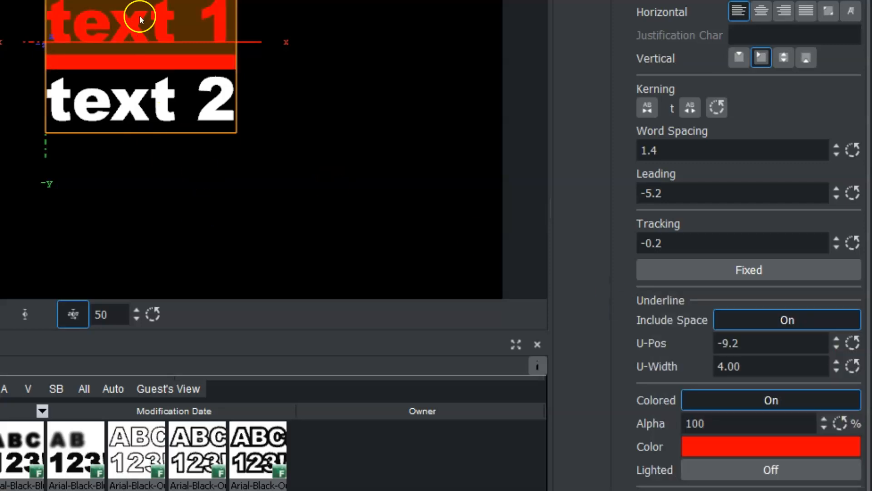
- Select the characters "t 1" at the end of the first line and color them blue
{"action": "left_click_drag", "start_coordinate": [220, 33], "coordinate": [150, 25]}
{"action": "left_click", "coordinate": [713, 440]}
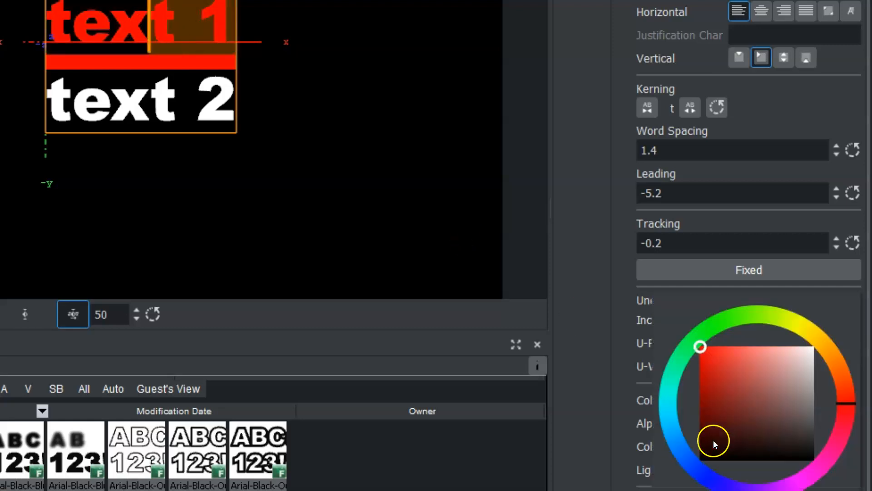
{"action": "left_click", "coordinate": [699, 471]}
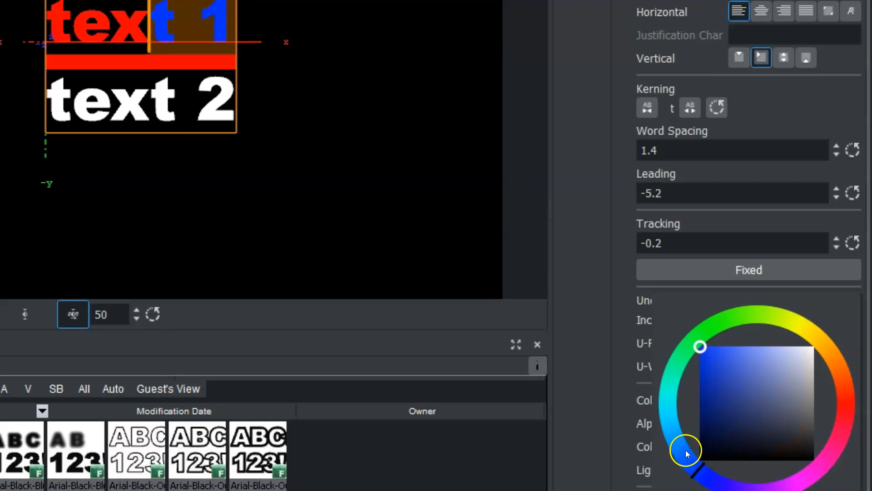
{"action": "left_click", "coordinate": [621, 438]}
- Try the lighting option on the selected "t 1" characters, and leave both their lighting and character coloring off
{"action": "left_click", "coordinate": [718, 471]}
{"action": "left_click", "coordinate": [717, 471]}
{"action": "left_click", "coordinate": [718, 471]}
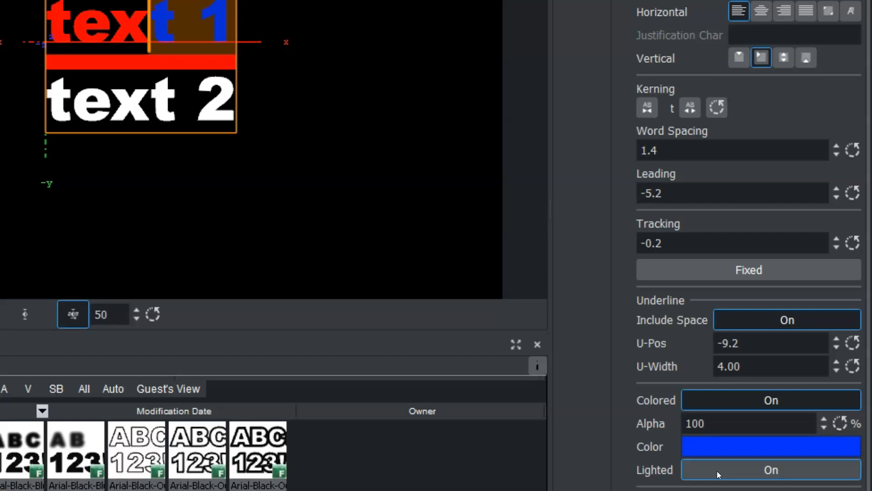
{"action": "left_click", "coordinate": [717, 471]}
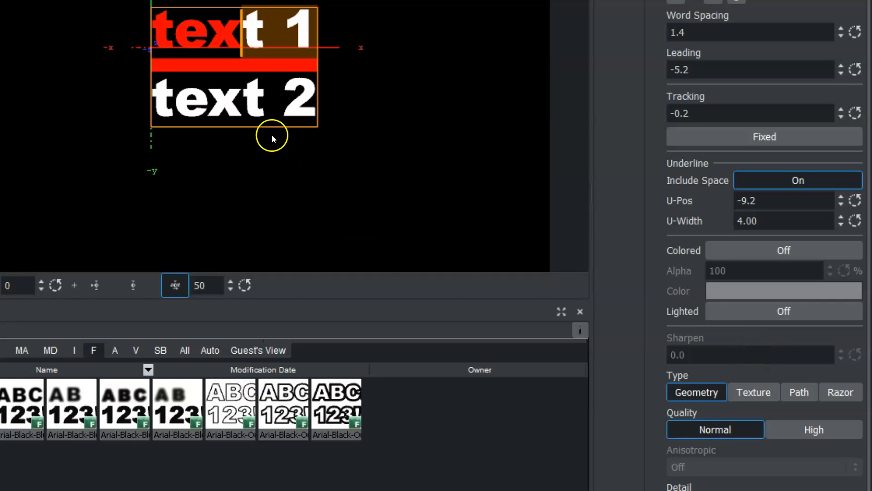
- Place the text cursor in the second line and try the Texture, Path and Razor text types, returning to Geometry
{"action": "key", "text": "Down"}
{"action": "left_click", "coordinate": [749, 392]}
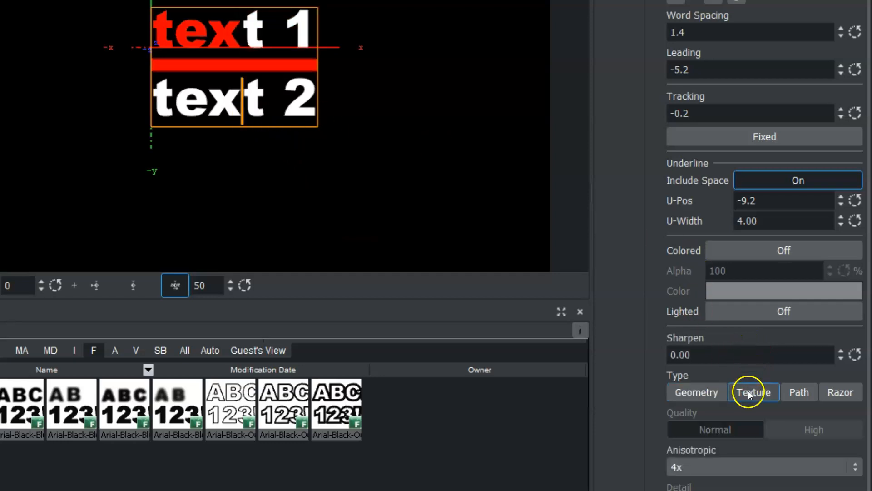
{"action": "left_click", "coordinate": [813, 387]}
{"action": "left_click", "coordinate": [838, 386]}
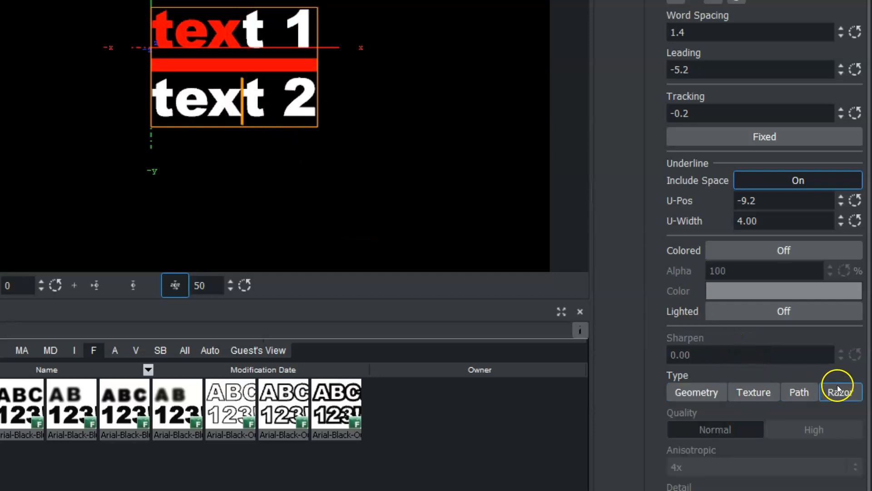
{"action": "left_click", "coordinate": [747, 390]}
{"action": "left_click", "coordinate": [685, 397]}
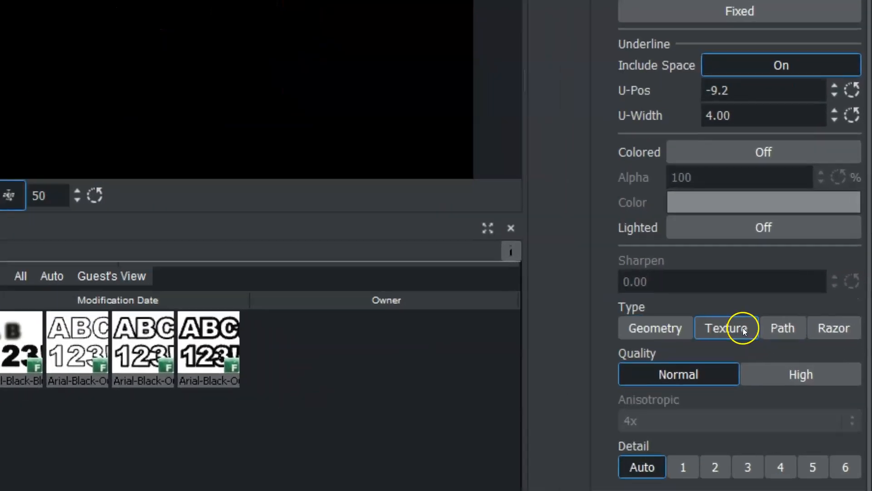
- Go through the other text types again, return to Geometry, and try High quality before restoring Normal
{"action": "left_click", "coordinate": [767, 393]}
{"action": "left_click", "coordinate": [799, 393]}
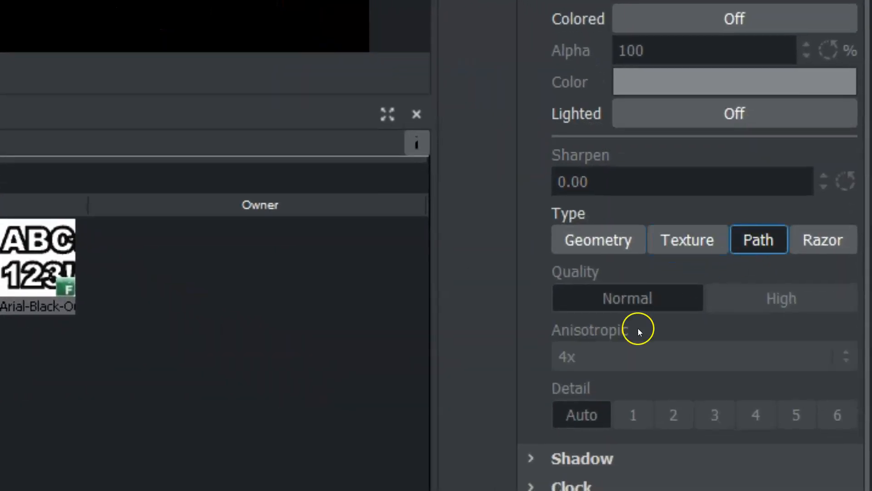
{"action": "left_click", "coordinate": [824, 238]}
{"action": "left_click", "coordinate": [593, 241]}
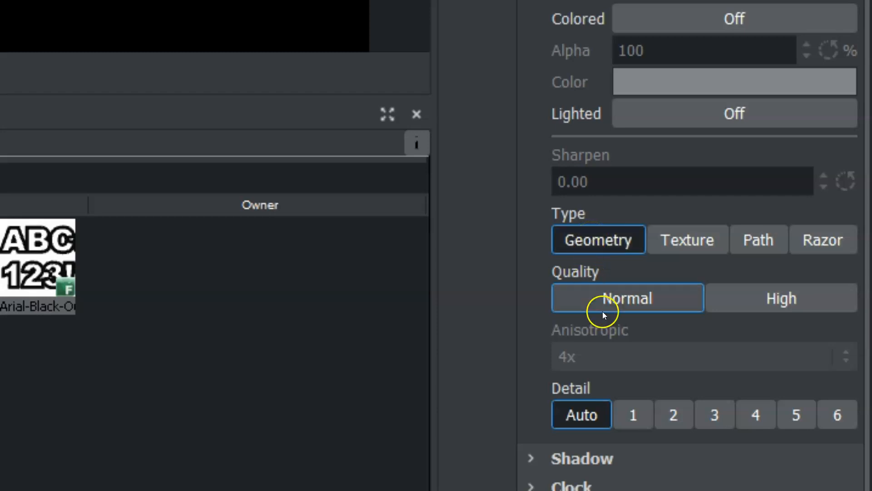
{"action": "left_click", "coordinate": [740, 304]}
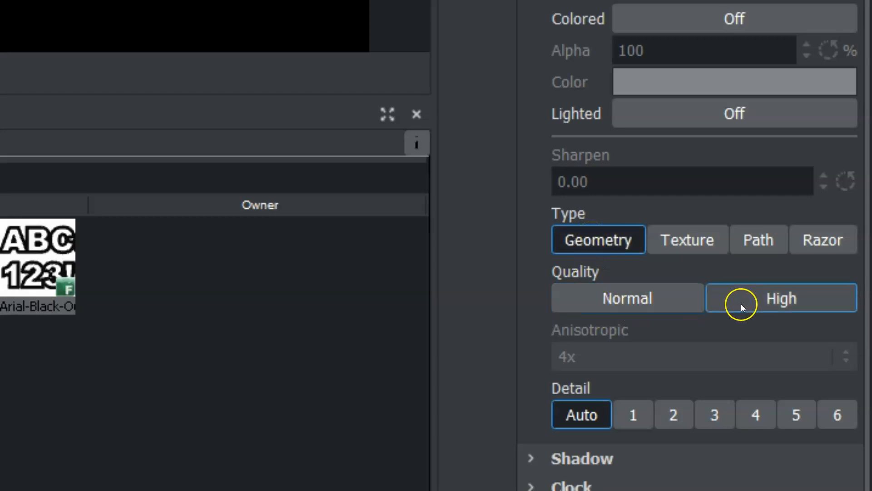
{"action": "left_click", "coordinate": [627, 301]}
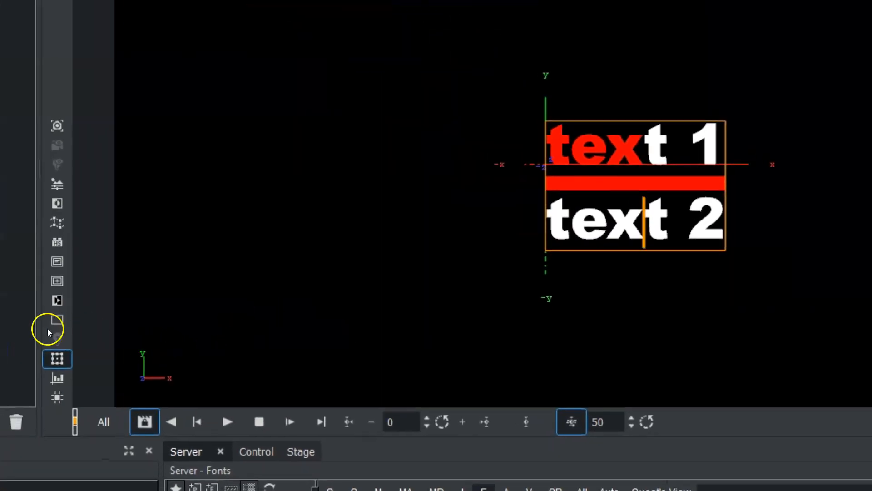
- Display the text as wireframe and compare geometry detail level 6 with Auto, returning to the solid view
{"action": "left_click", "coordinate": [57, 320]}
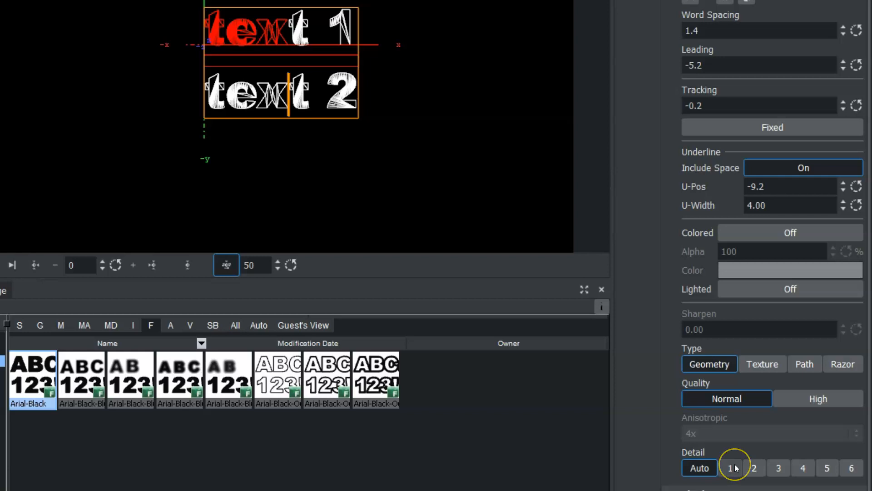
{"action": "left_click", "coordinate": [851, 469]}
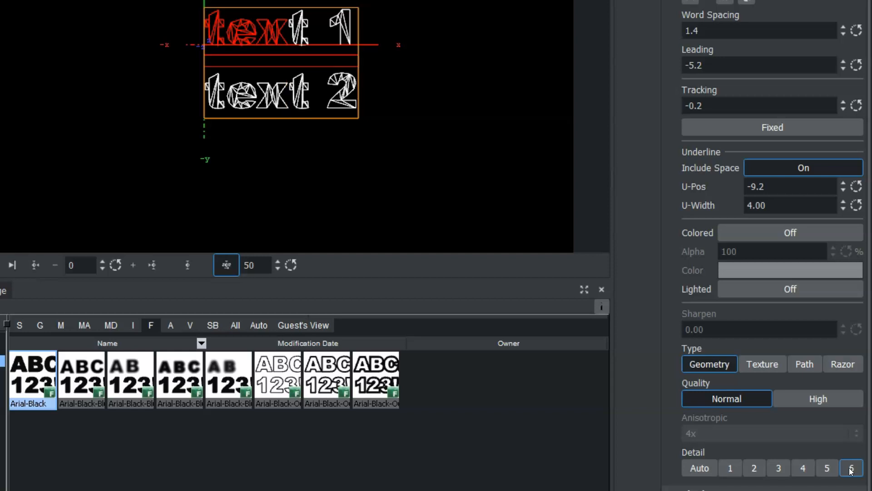
{"action": "left_click", "coordinate": [700, 468]}
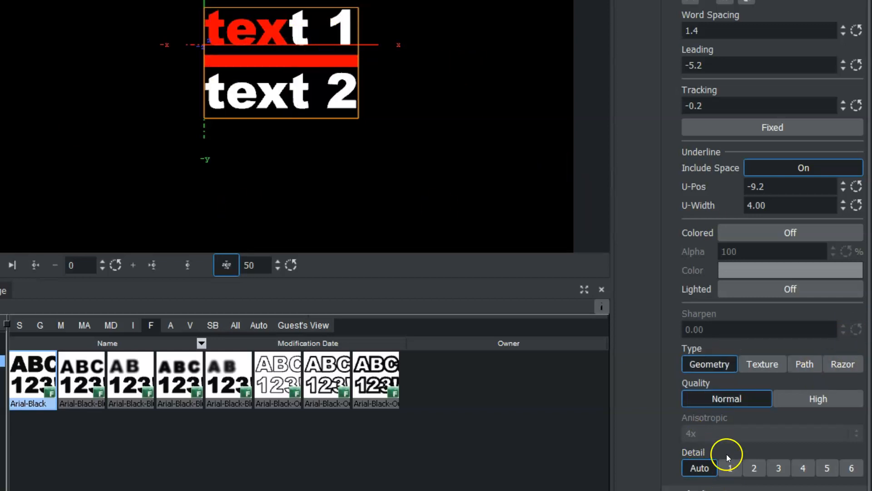
- Try text geometry detail levels 1 and 2 in the solid view, and set the detail to 6
{"action": "left_click", "coordinate": [729, 467]}
{"action": "left_click", "coordinate": [754, 467]}
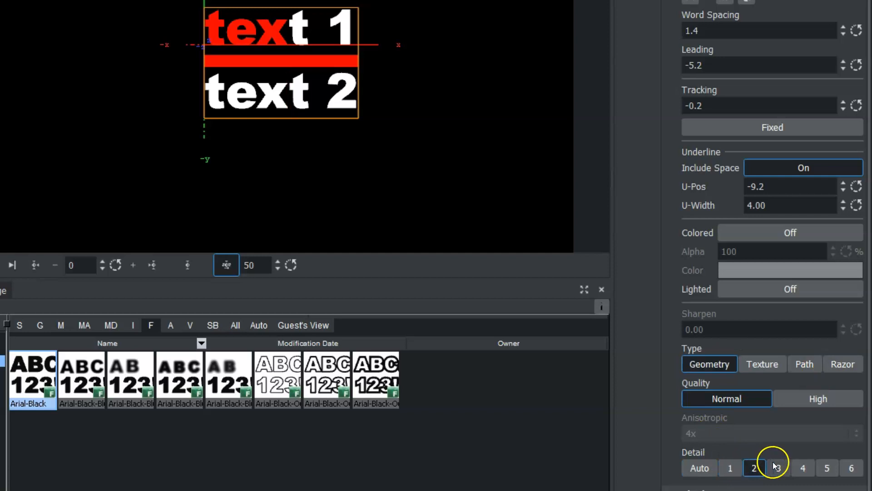
{"action": "left_click", "coordinate": [848, 466]}
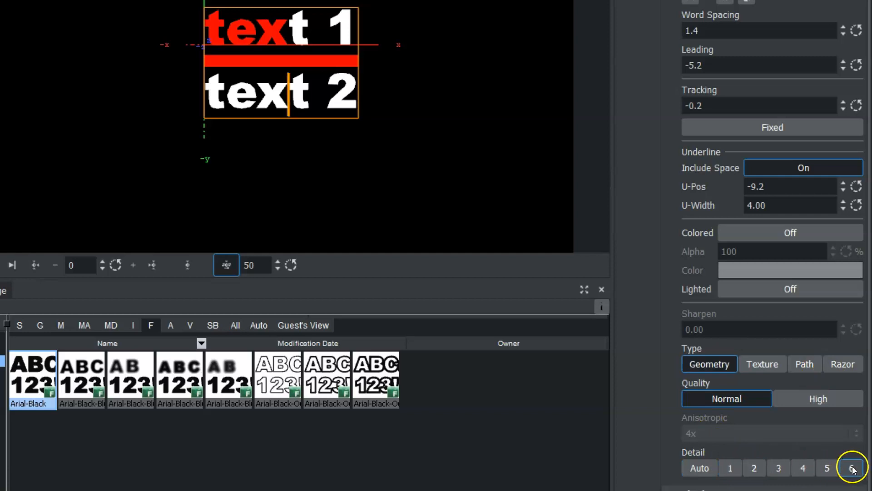
- Try the text as Texture, Path and Razor at detail level 6, and set its type back to Geometry
{"action": "left_click", "coordinate": [762, 364]}
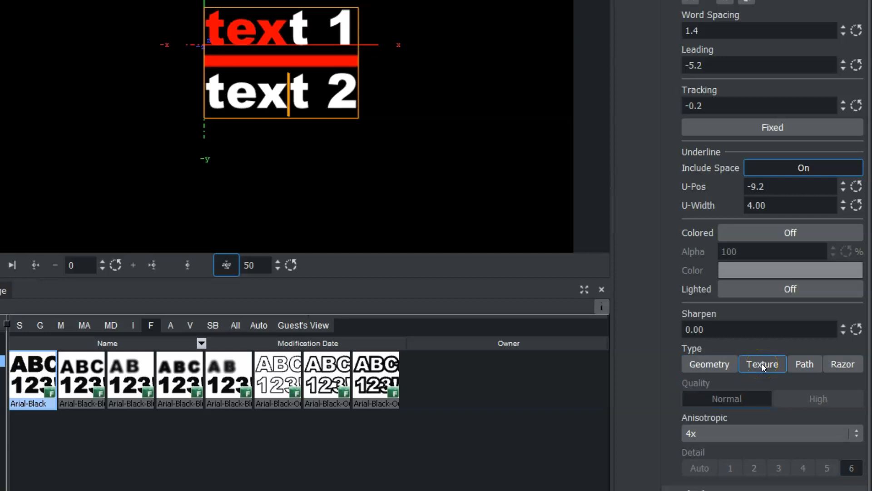
{"action": "left_click", "coordinate": [796, 364]}
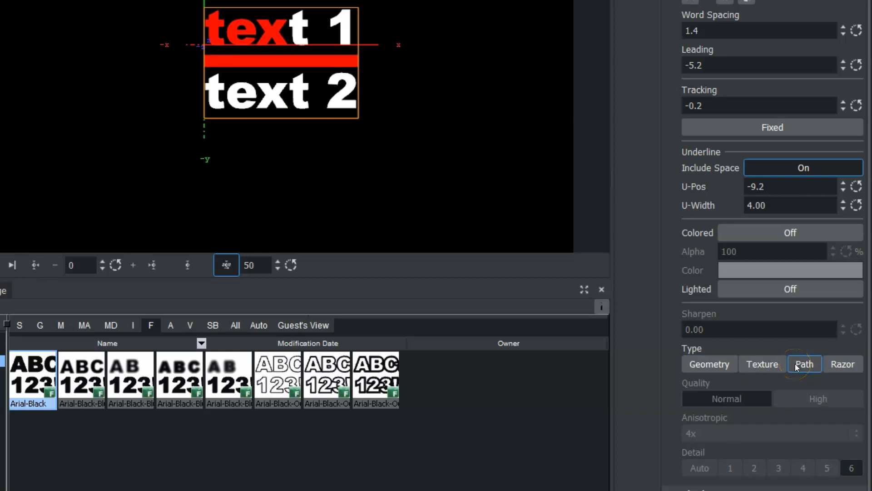
{"action": "left_click", "coordinate": [831, 358]}
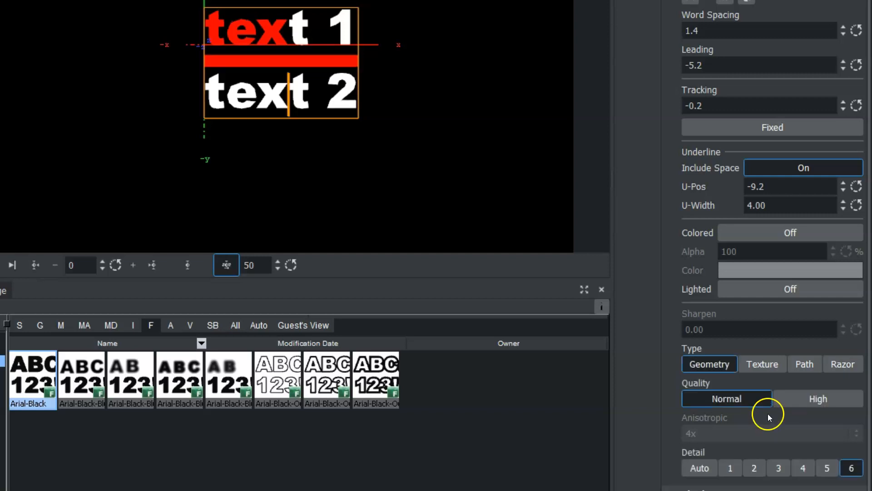
{"action": "scroll", "coordinate": [768, 414], "scroll_direction": "up", "scroll_amount": 3}
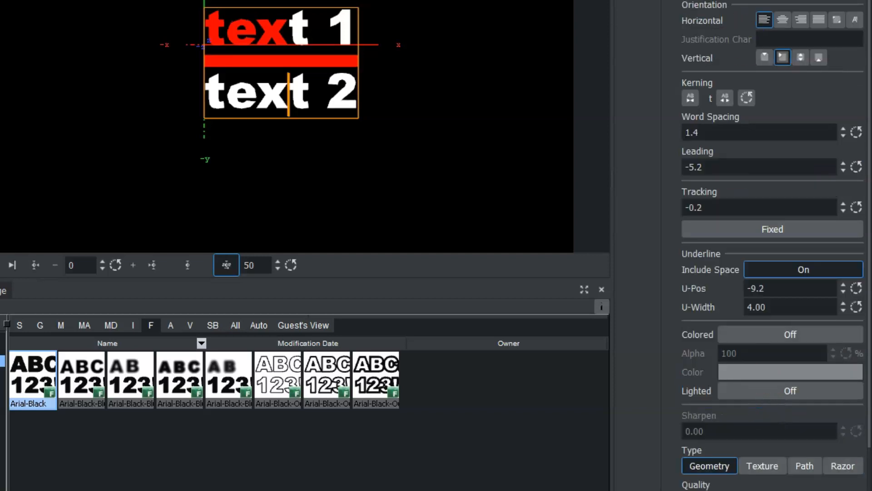